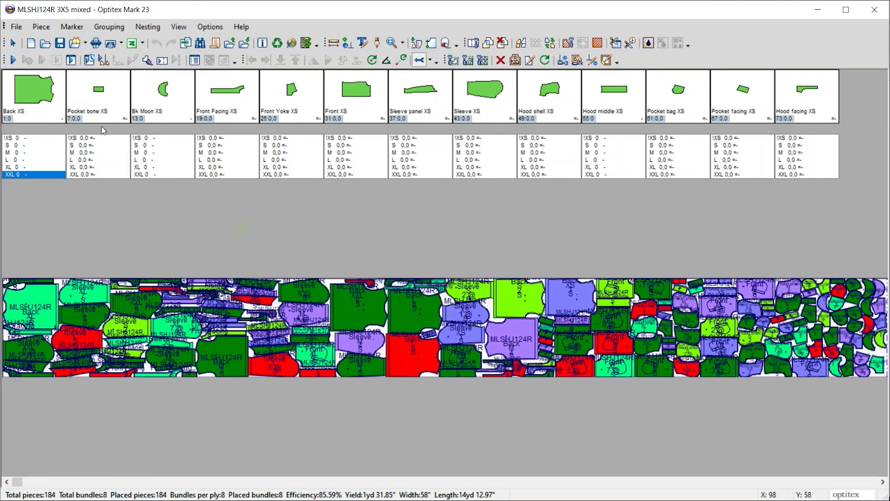
Open the File menu for the MLSHJ124R 3X5 mixed marker.
click(16, 26)
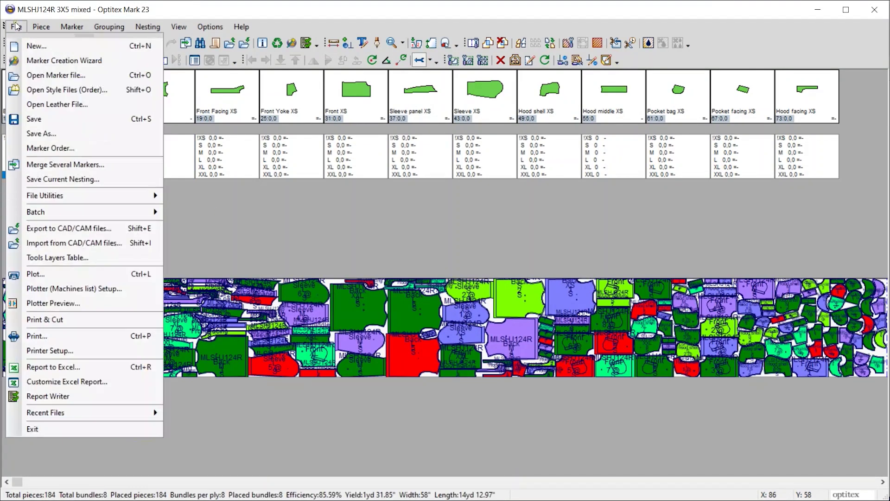
Save the marker as a copy named 'MLSHJ124R 3X5 mixed maching'.
click(61, 134)
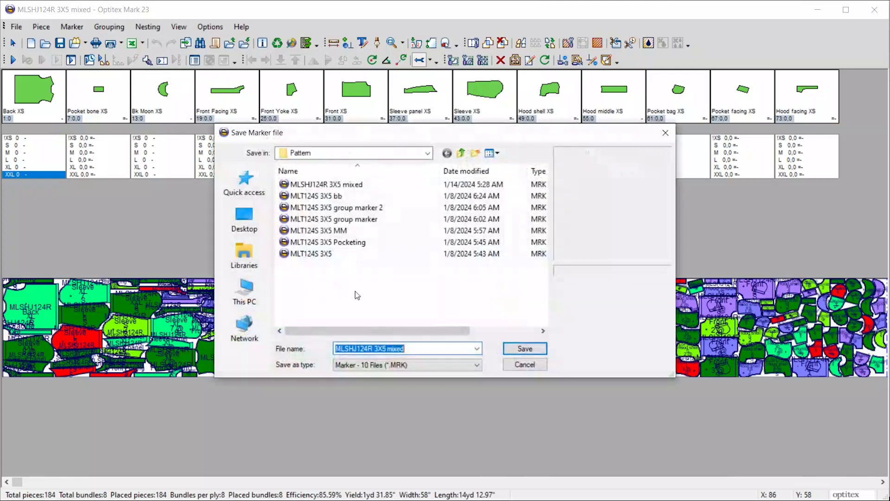
click(417, 348)
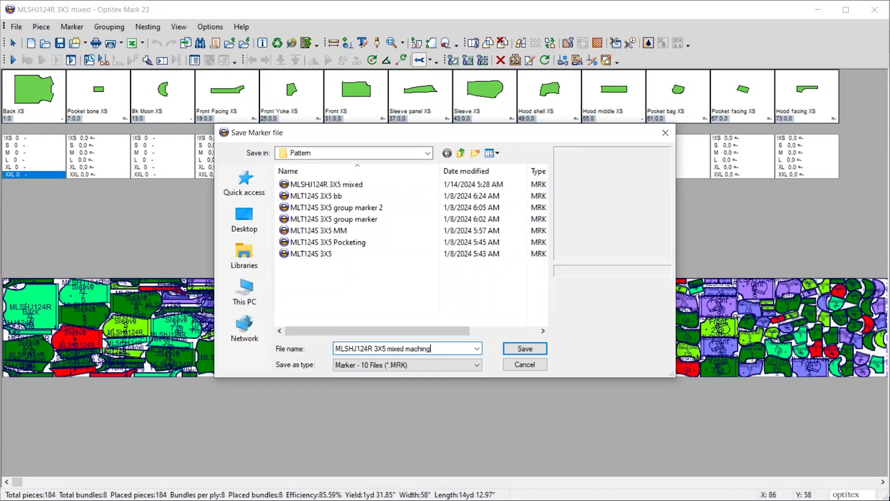
key(Return)
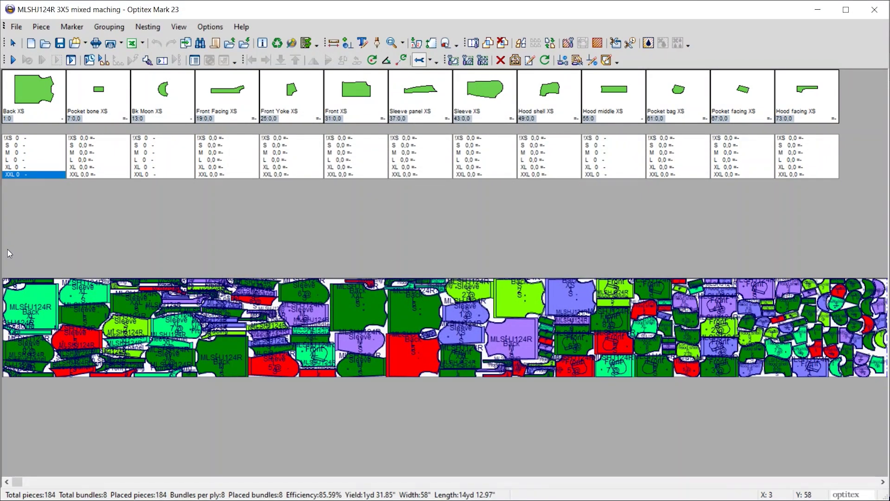
Remove all placed pieces and set the marker length to 700 inches at 58-inch width.
drag(312, 376, 884, 418)
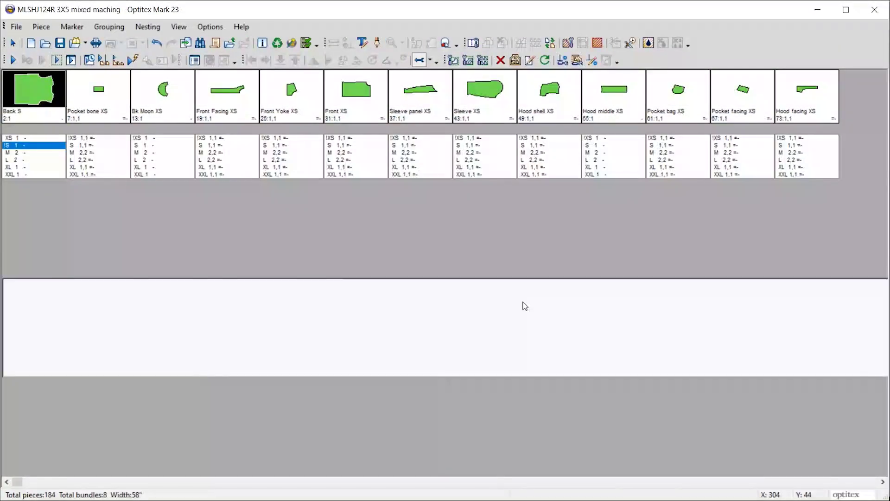
click(73, 27)
click(88, 46)
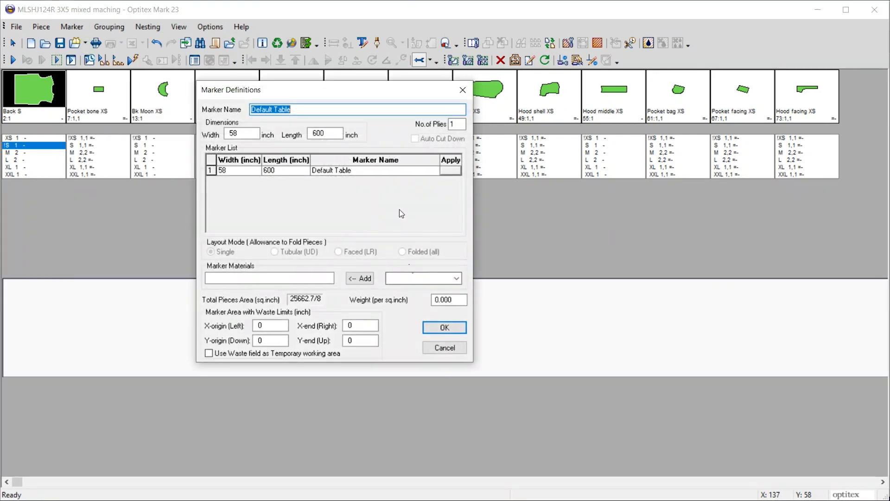
double_click(331, 133)
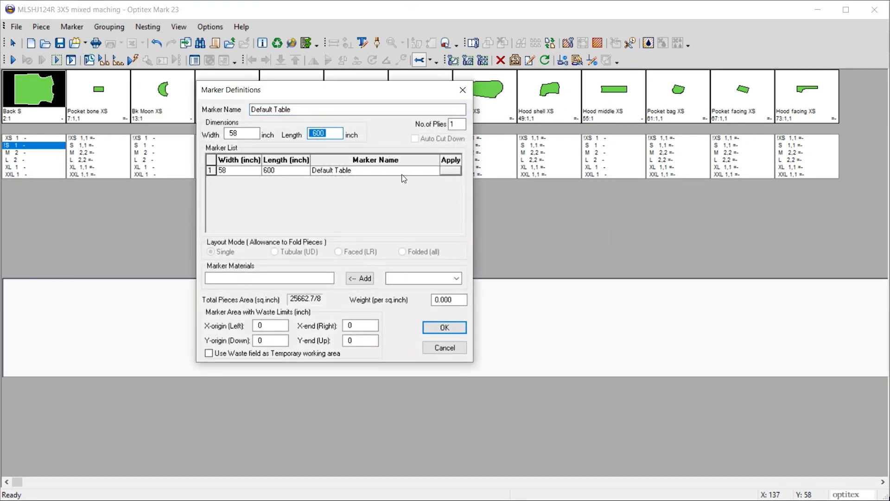
text(7)
click(455, 332)
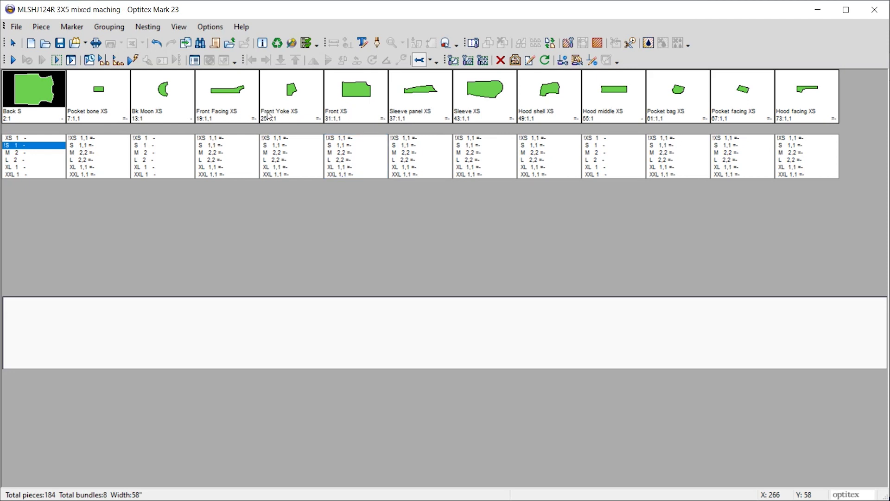
Place the Front XXL and Front Yoke XXL pieces on the marker.
click(350, 174)
click(167, 350)
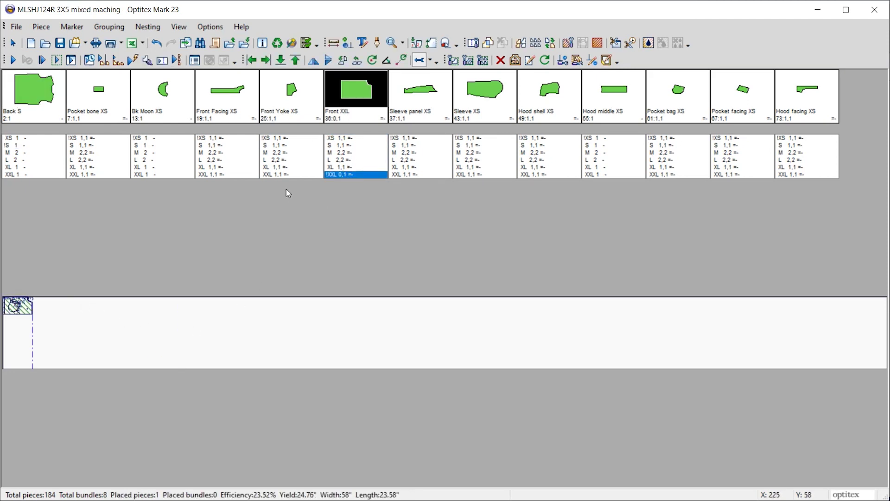
click(281, 174)
click(118, 321)
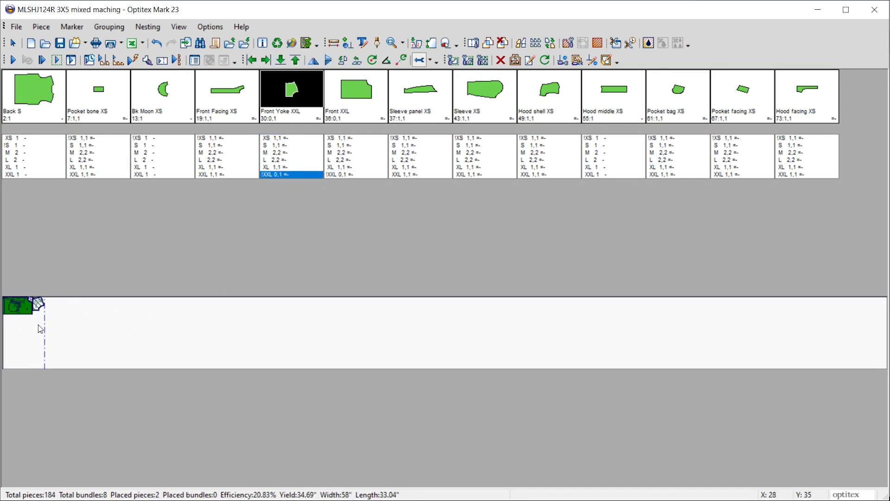
Move both XXL pieces to the marker's bottom-left corner and select them together.
drag(20, 309, 20, 363)
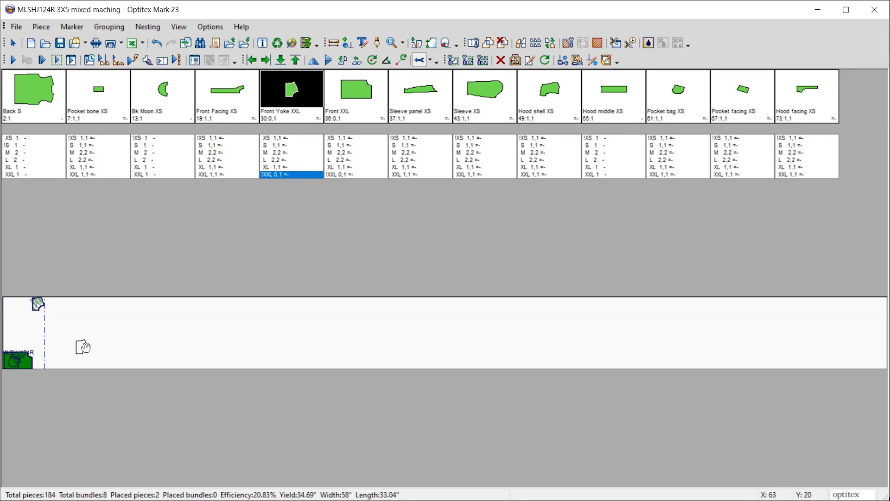
drag(38, 304, 82, 340)
key(ctrl+z)
key(ctrl+z)
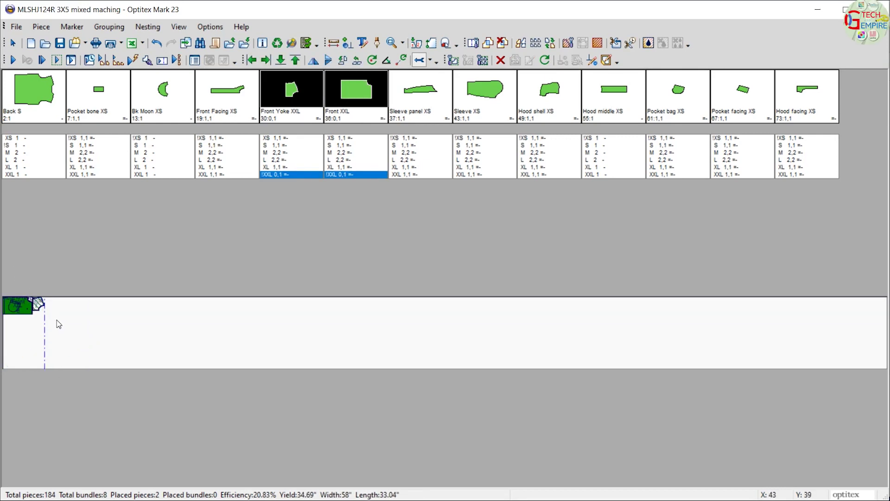
key(Down)
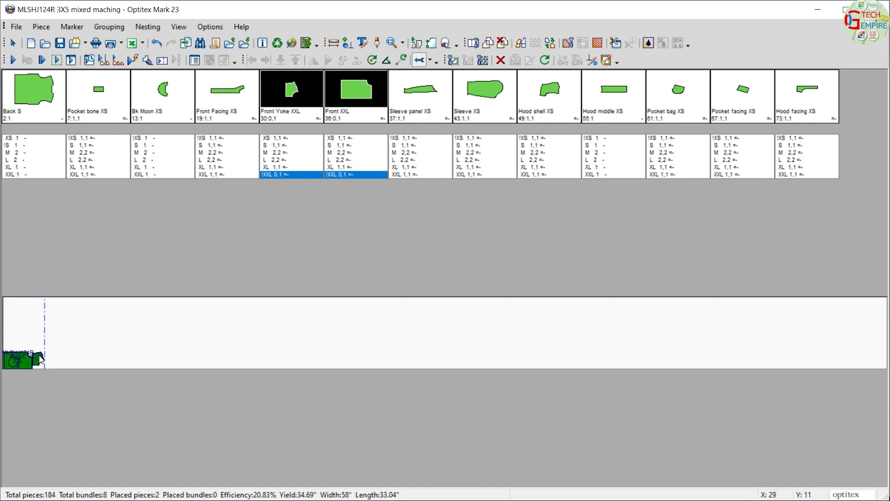
click(40, 358)
drag(72, 333, 4, 366)
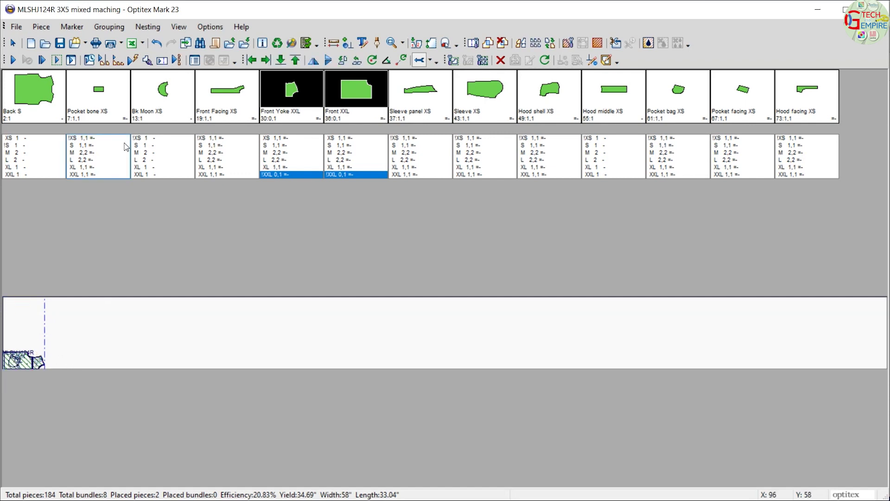
click(114, 30)
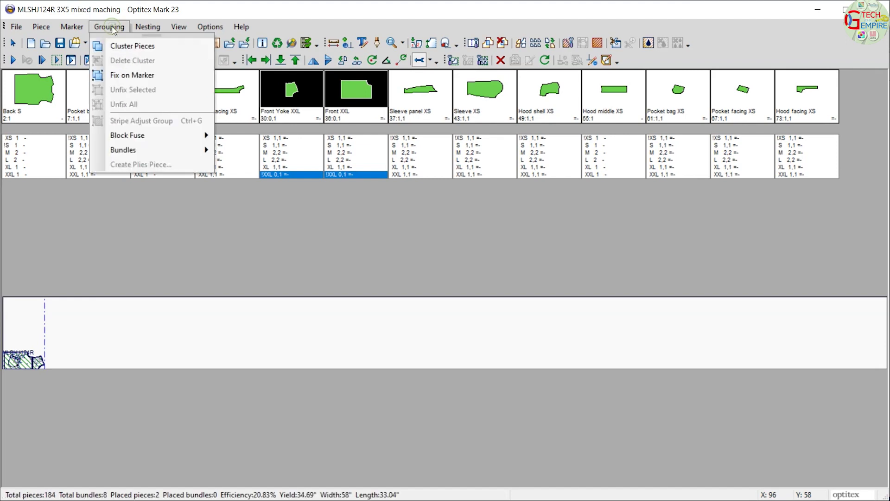
mouse_move(127, 135)
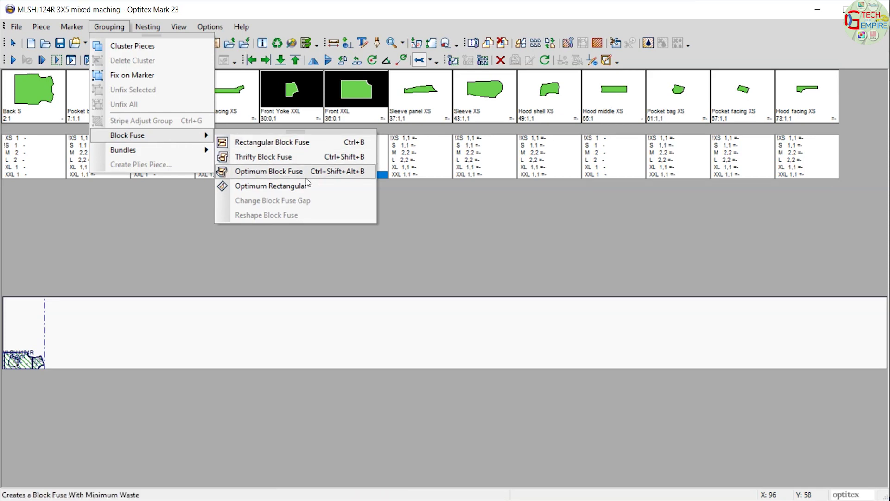
Optimum-block-fuse Front and Front Yoke XXL with a 1/16 inch gap for all sizes, then place Sleeve XXL.
click(322, 177)
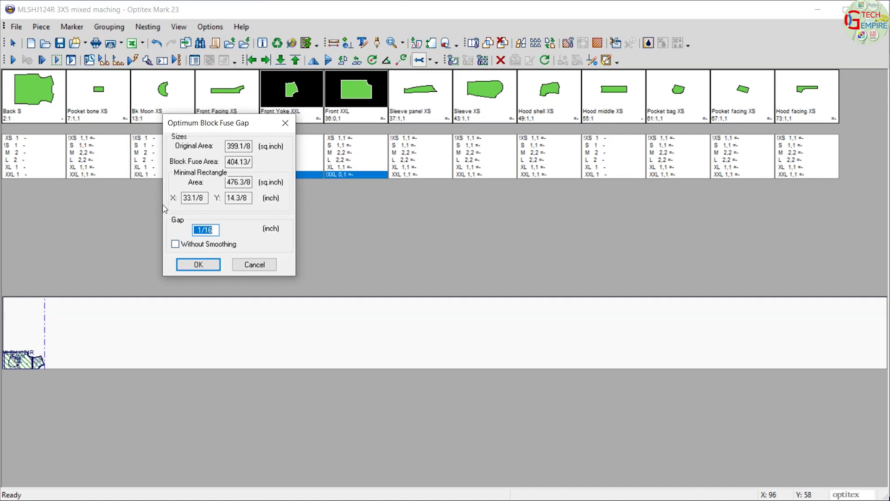
click(197, 265)
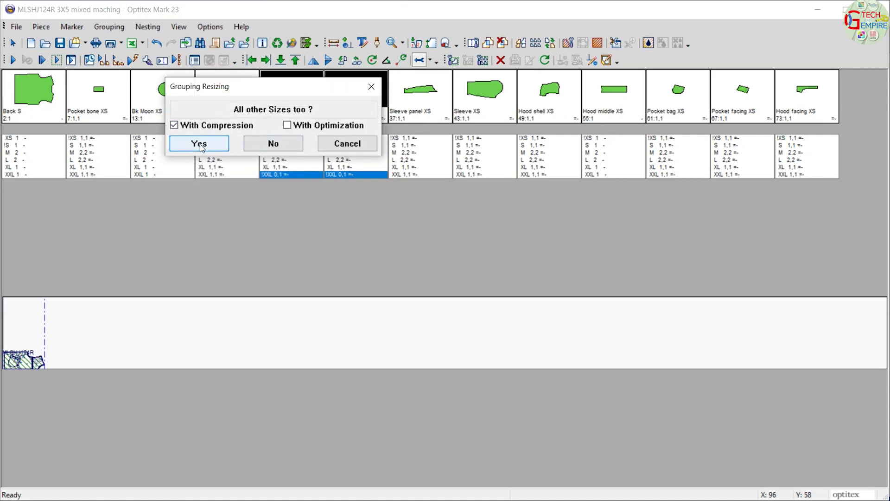
click(199, 144)
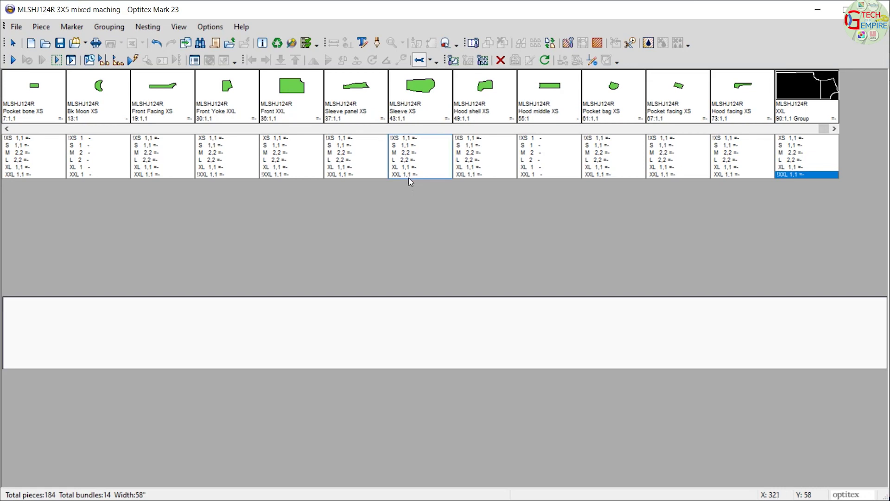
drag(408, 175, 71, 351)
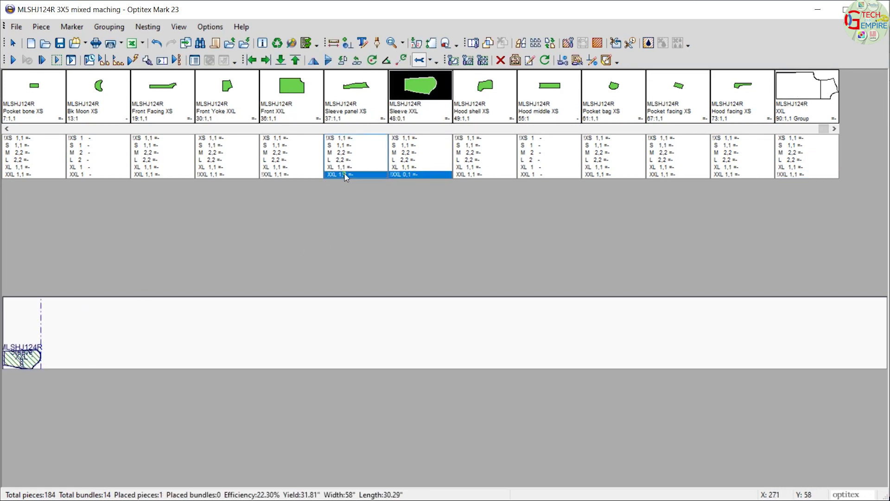
Place Sleeve panel XXL and optimum-block-fuse it with Sleeve XXL at a 1/16 inch gap for all sizes.
drag(340, 174, 21, 331)
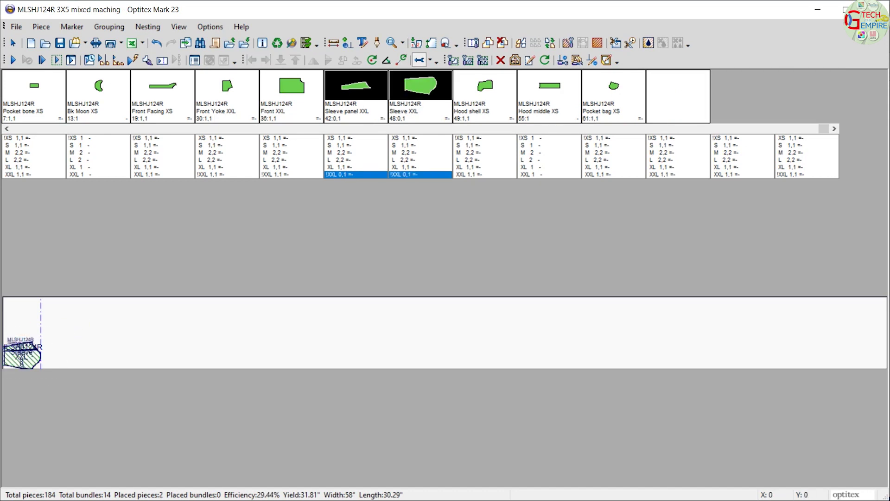
click(116, 27)
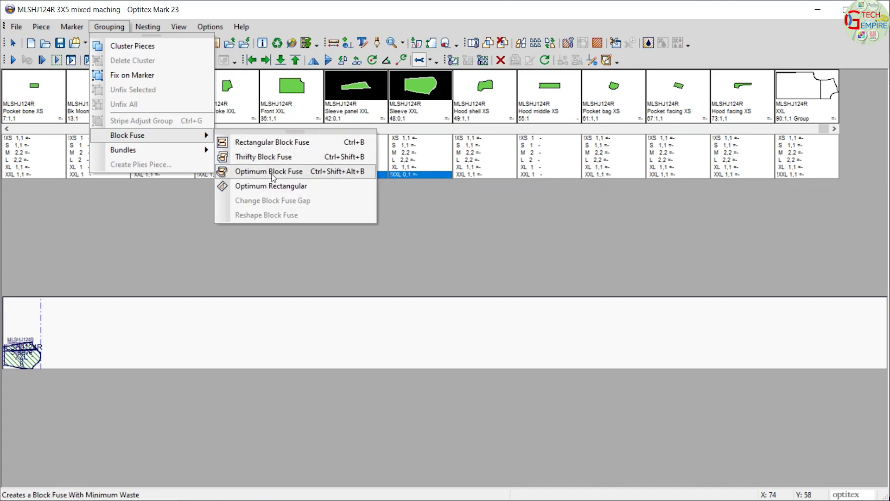
click(273, 173)
click(198, 264)
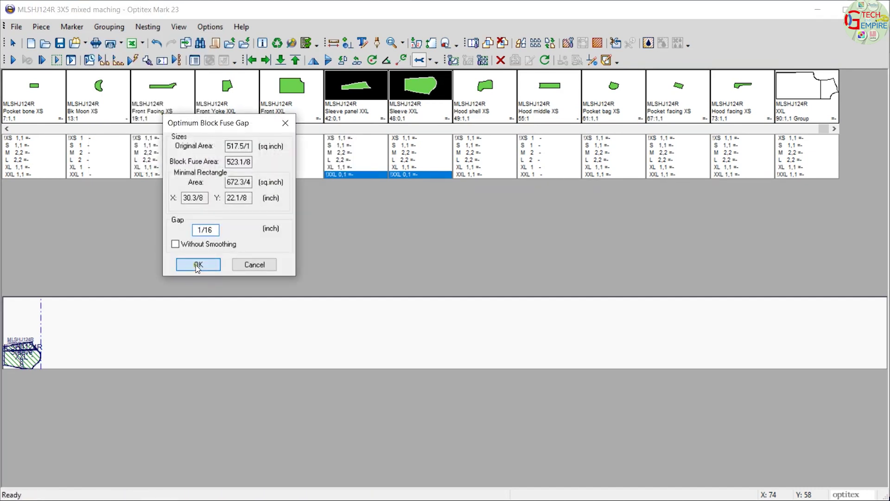
click(211, 145)
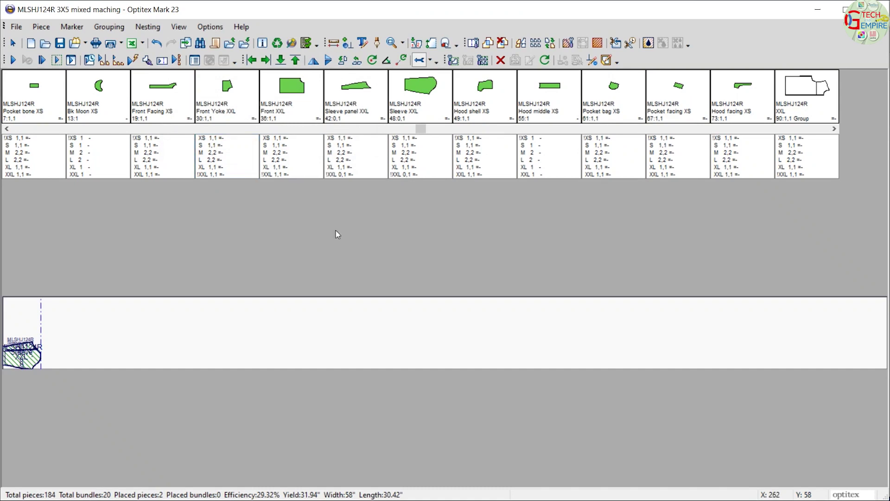
Return the fused sleeve group to the piece list and auto-nest all 184 pieces to 84.18% efficiency.
double_click(23, 357)
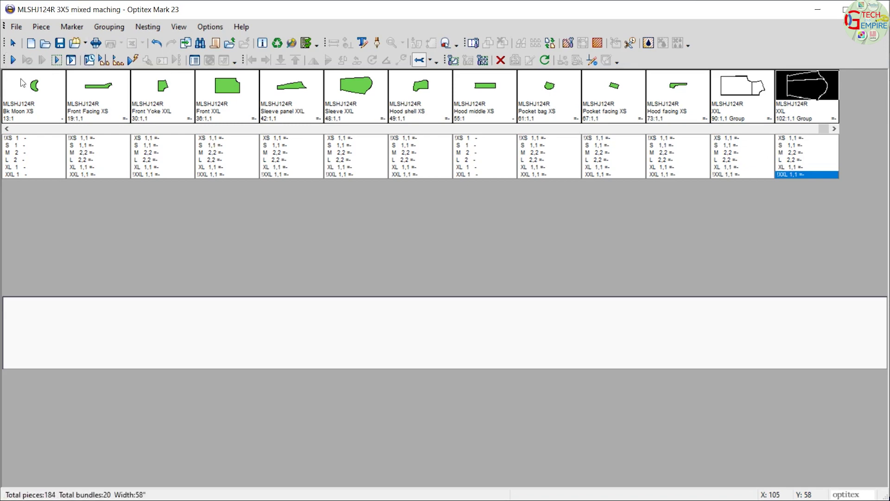
click(13, 60)
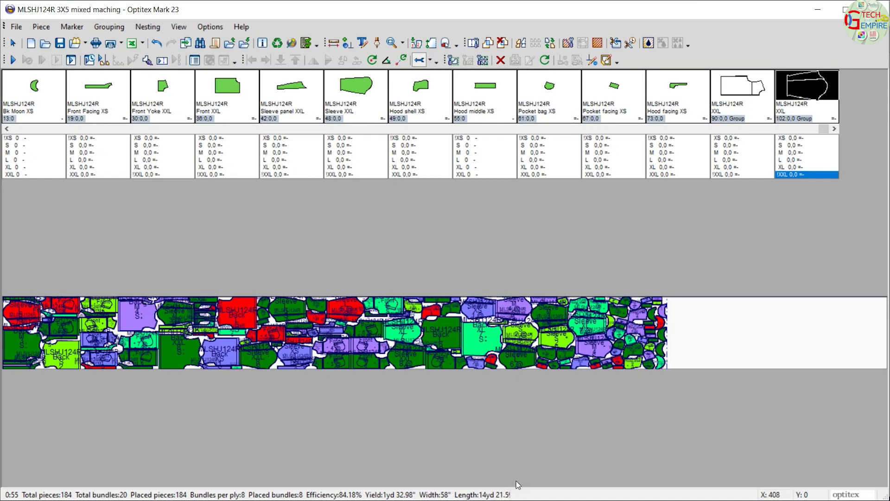
key(alt+Tab)
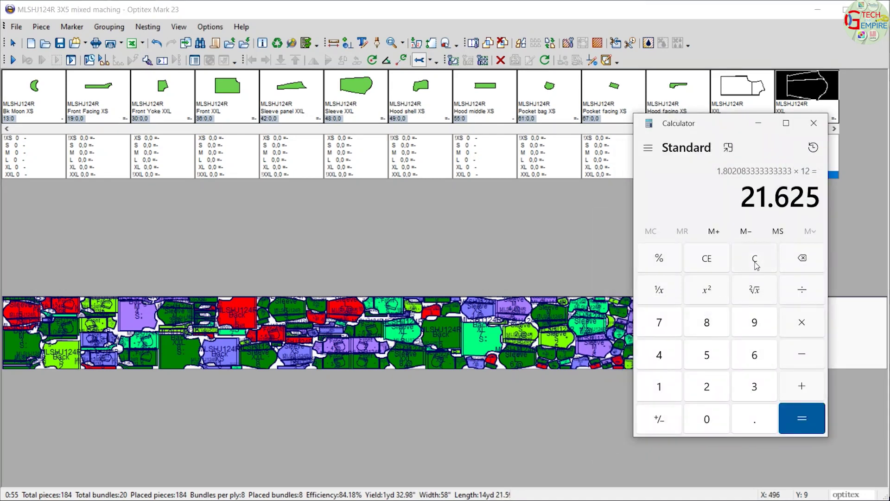
Compute the marker length in yards as 23.5/36 + 14 = 14.65277777777778.
click(755, 264)
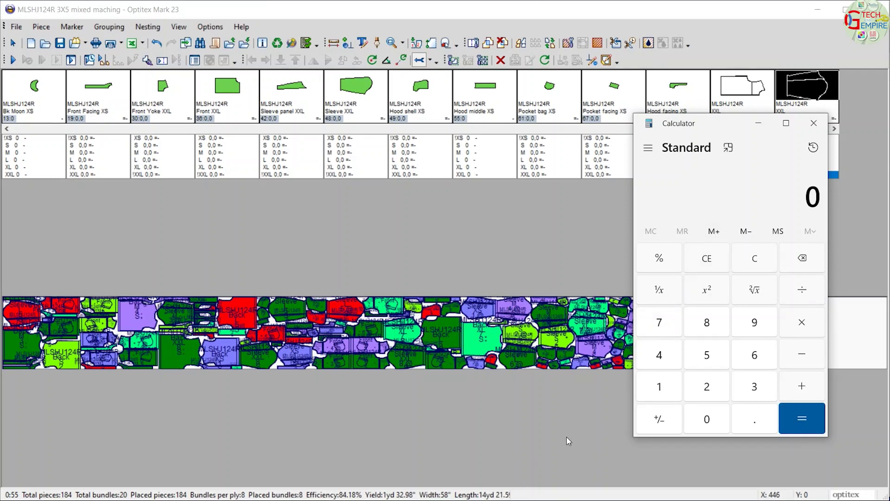
text(23.5/36)
key(Return)
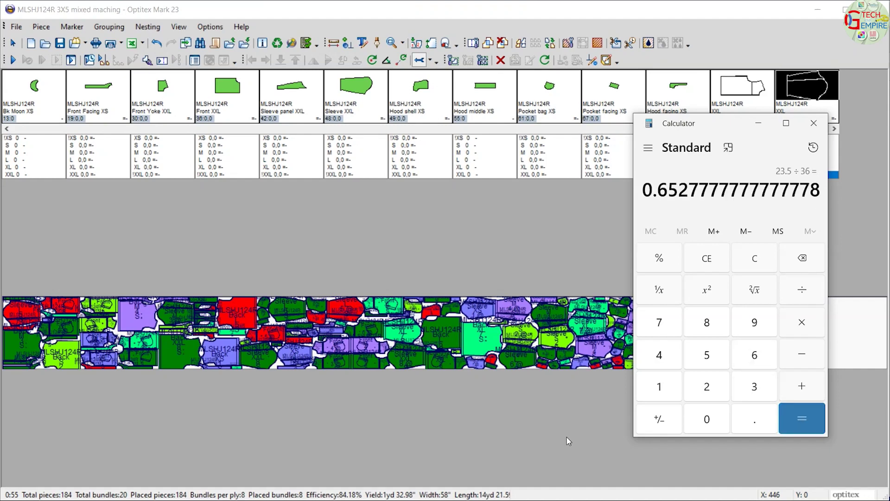
key(plus)
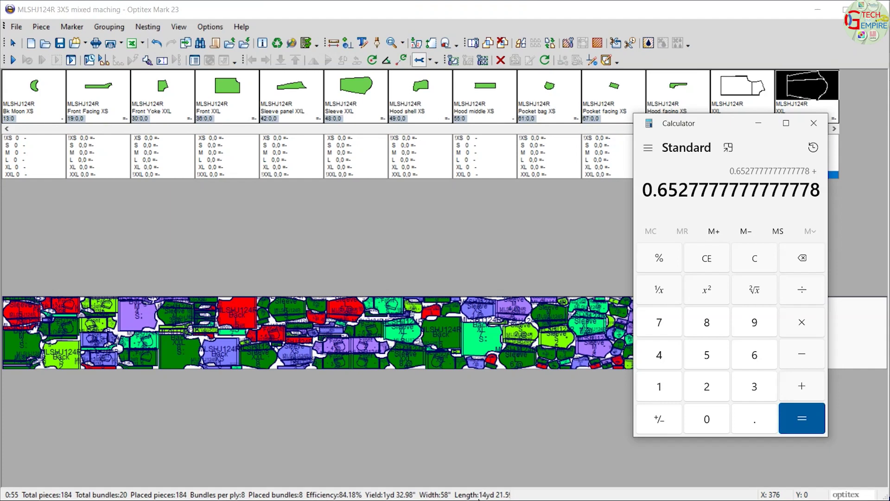
text(14)
key(Return)
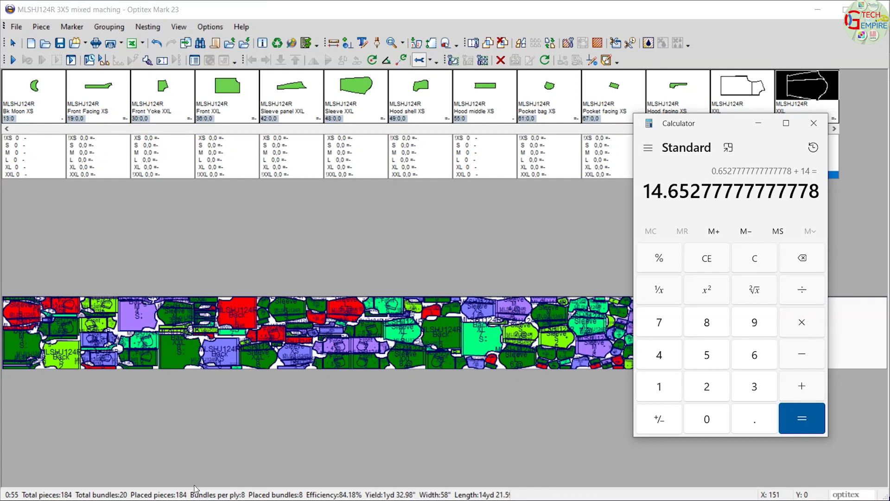
Divide the length by 8 bundles and multiply by 12, giving 21.97916666666667.
text(/8)
key(Return)
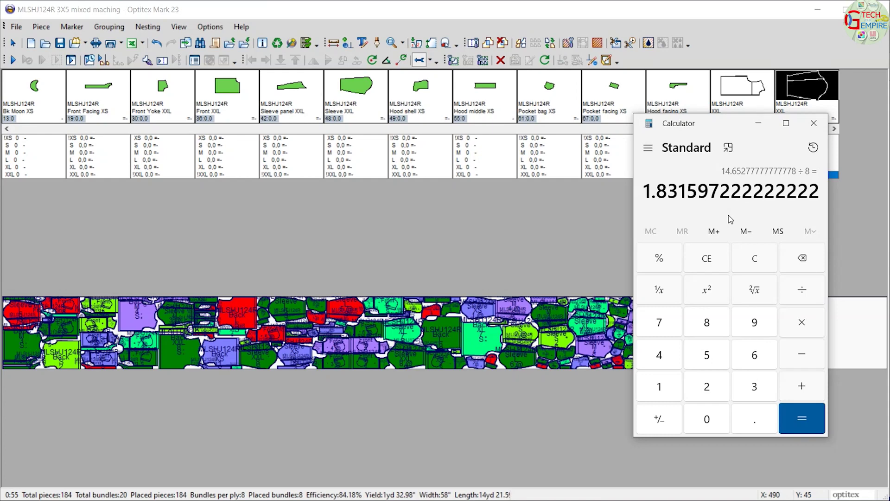
text(*12)
key(Return)
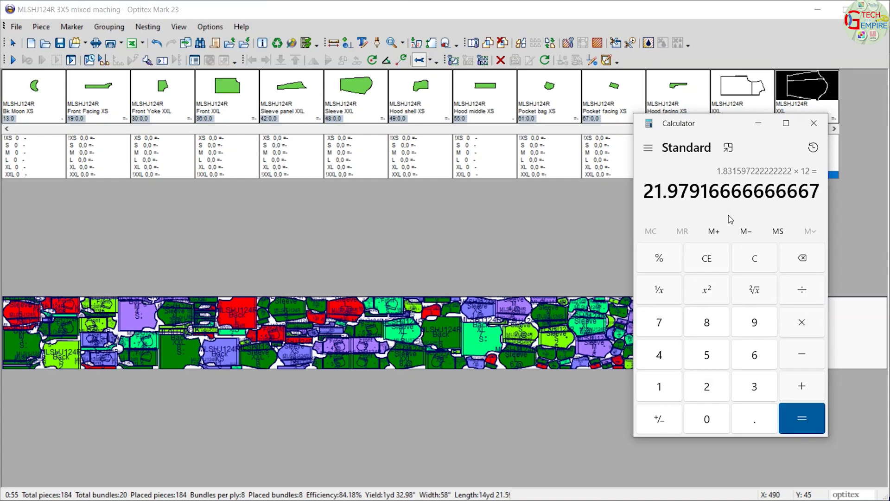